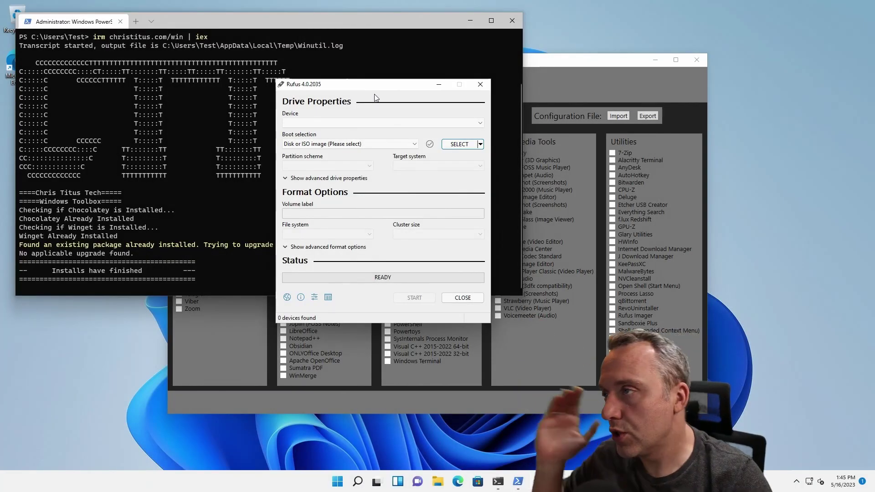
Keep Boot selection on 'Disk or ISO image' and cancel the file browser without choosing an ISO
click(377, 143)
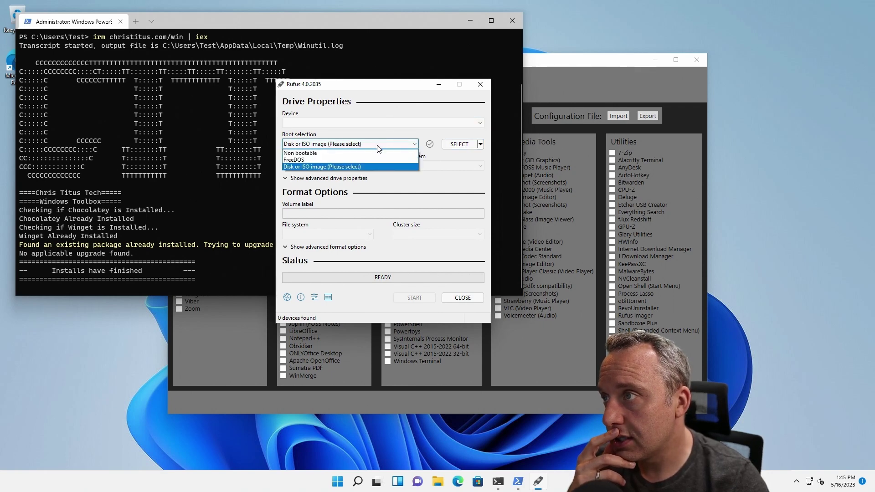
click(458, 145)
click(458, 145)
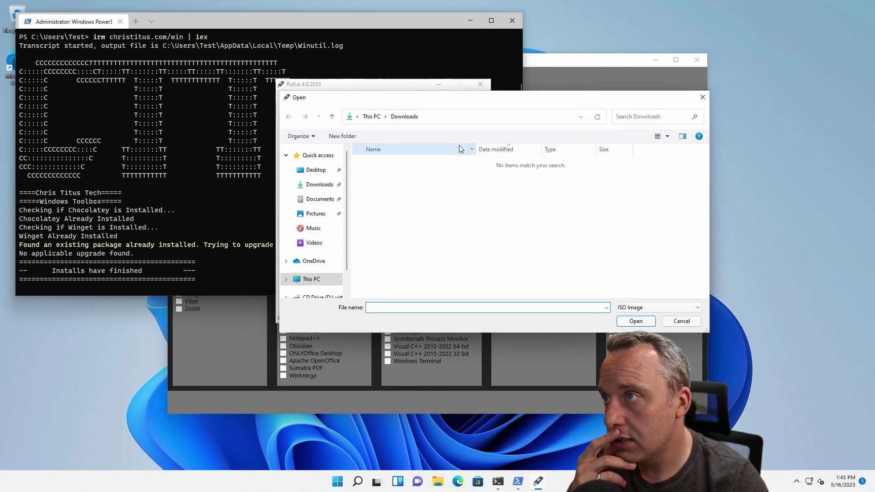
key(Escape)
Switch the SELECT button to DOWNLOAD and start the Download ISO Image dialog
click(480, 145)
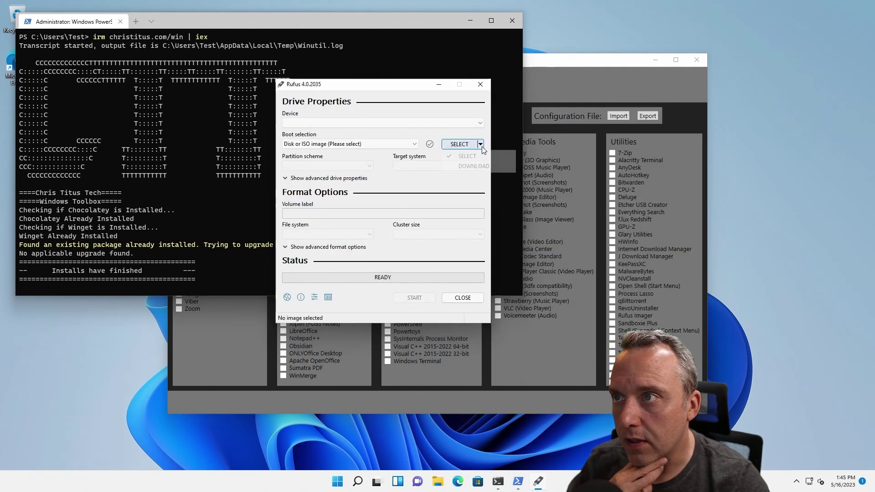
click(476, 166)
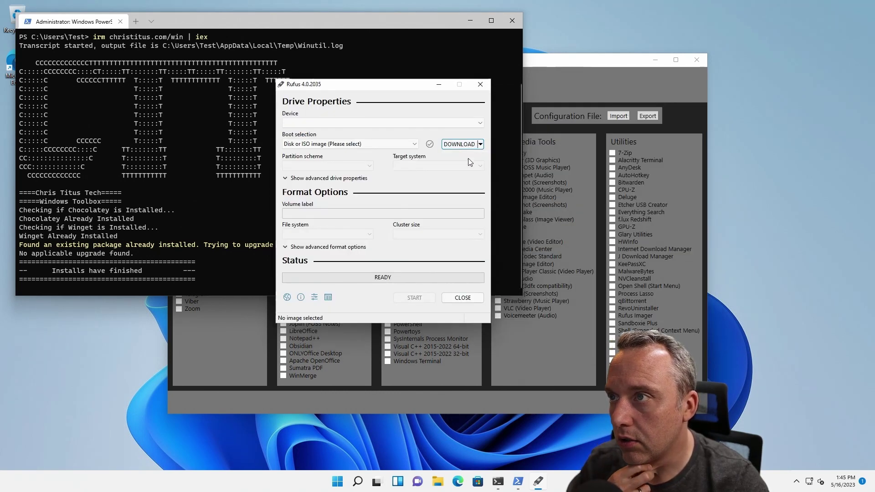
click(459, 144)
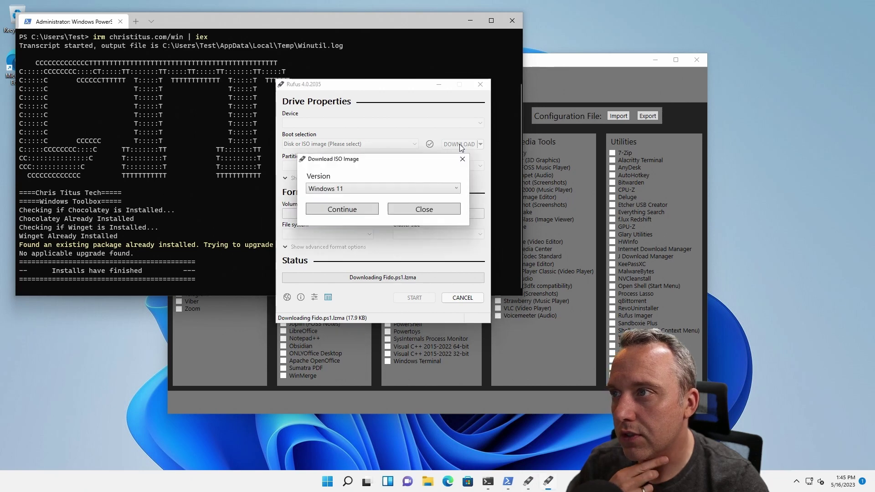
Choose Windows 10 as the ISO version, continue, and open the Release list showing 22H2
click(455, 188)
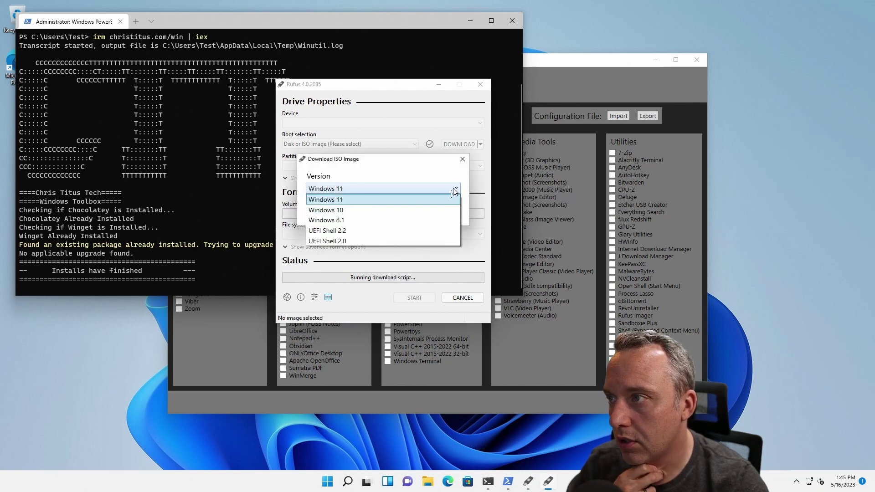
click(419, 209)
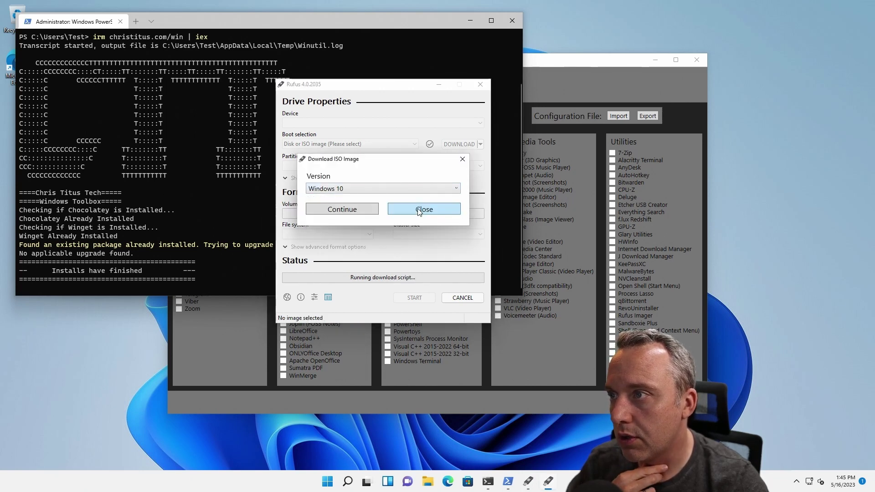
click(360, 214)
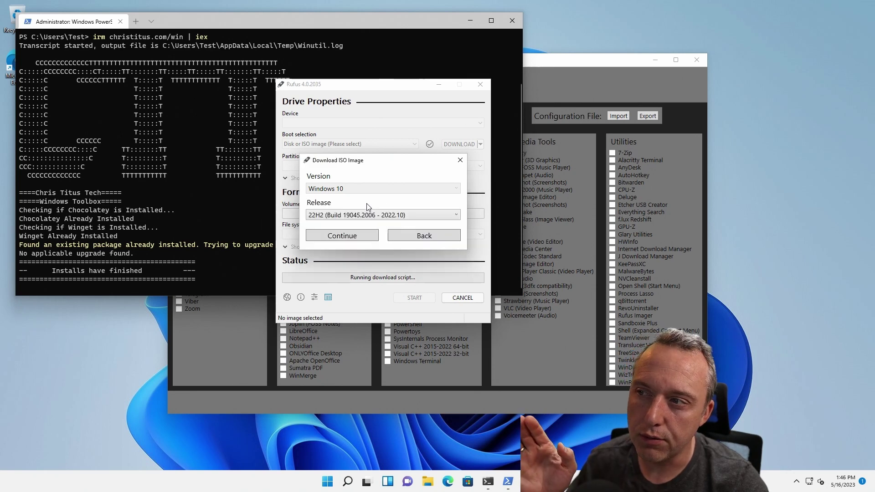
click(395, 214)
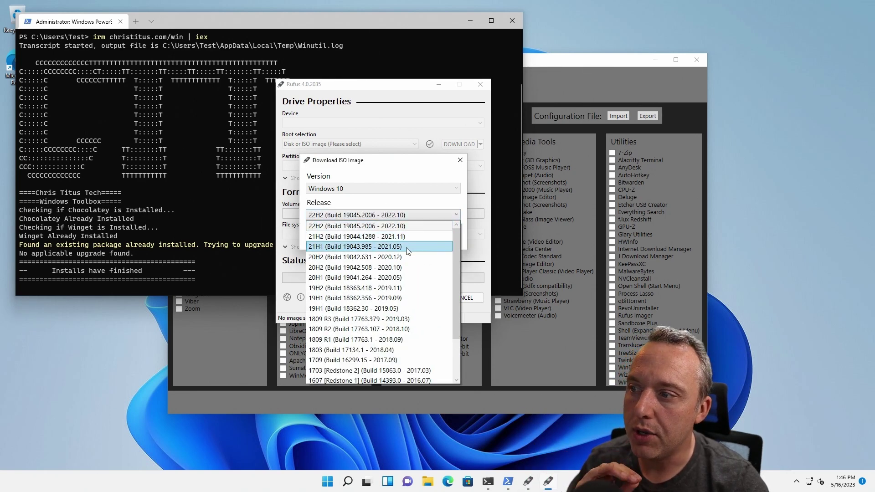
Look through the Release list, leave 22H2, and back out of the ISO download dialog
scroll(407, 251, down, 2)
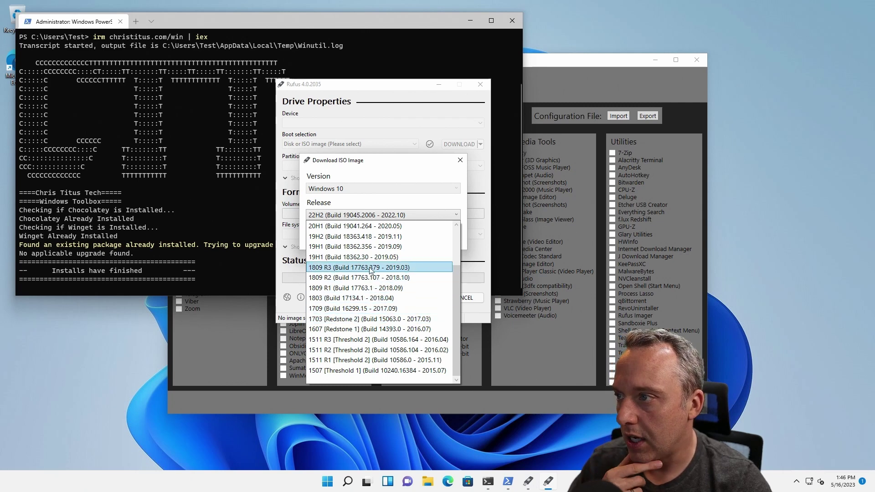
scroll(370, 269, up, 2)
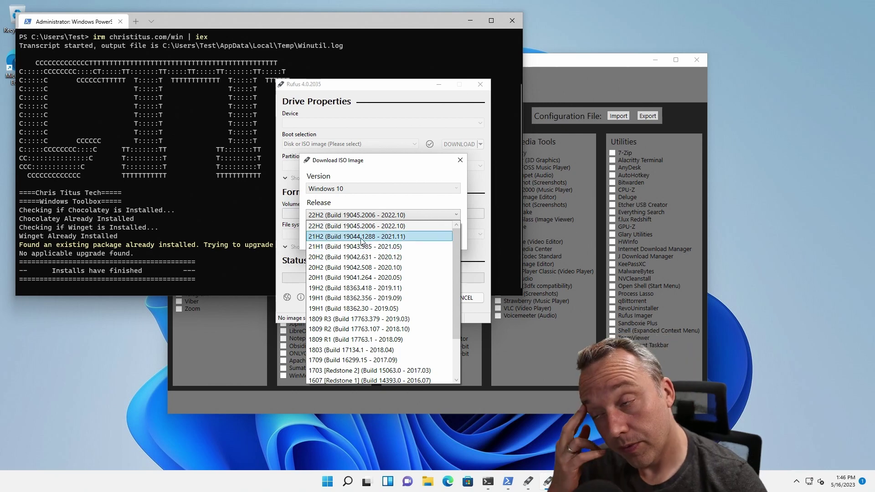
click(380, 201)
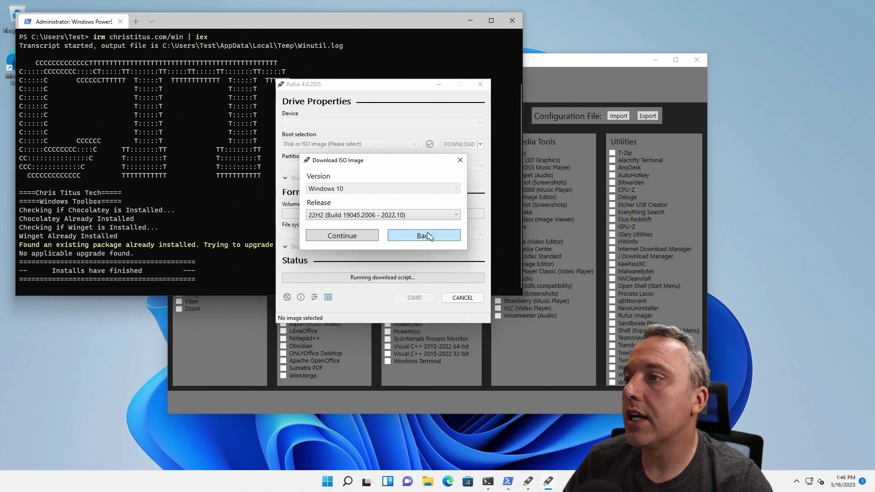
click(461, 160)
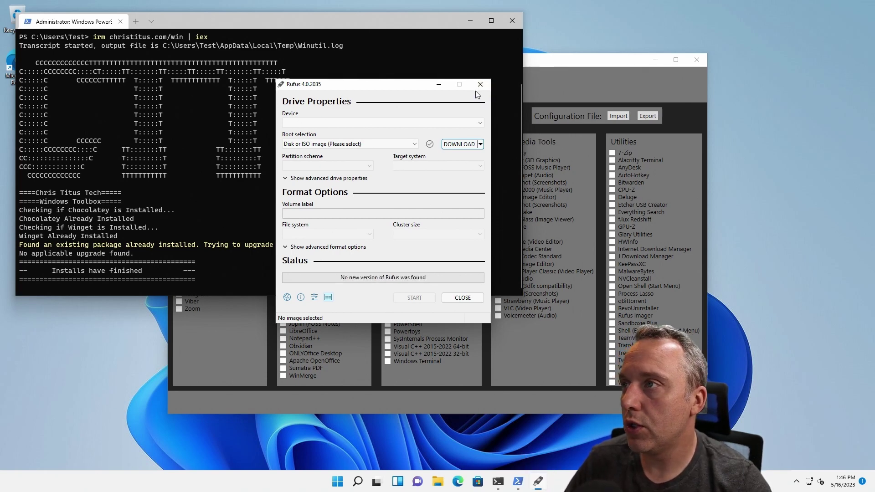
Close the Rufus window from its title bar
click(479, 85)
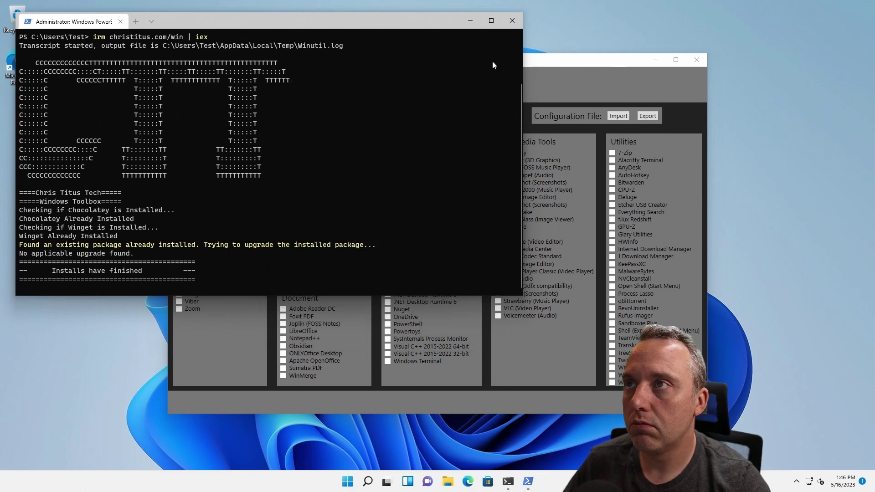
Close Chris Titus Tech's Windows Utility, then the PowerShell terminal window
click(495, 37)
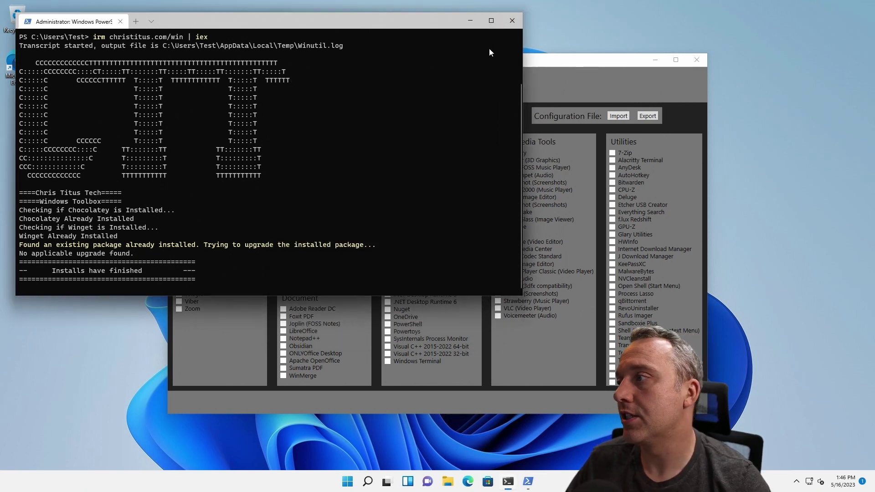
click(553, 68)
click(700, 66)
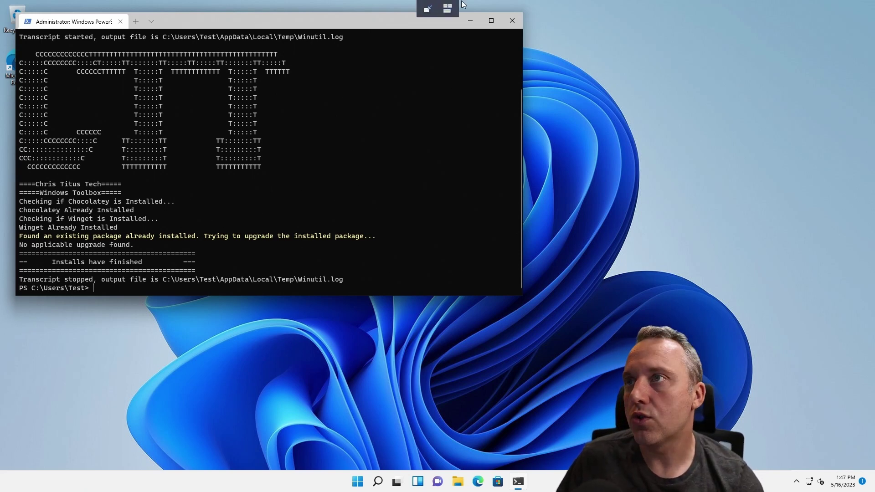
click(512, 19)
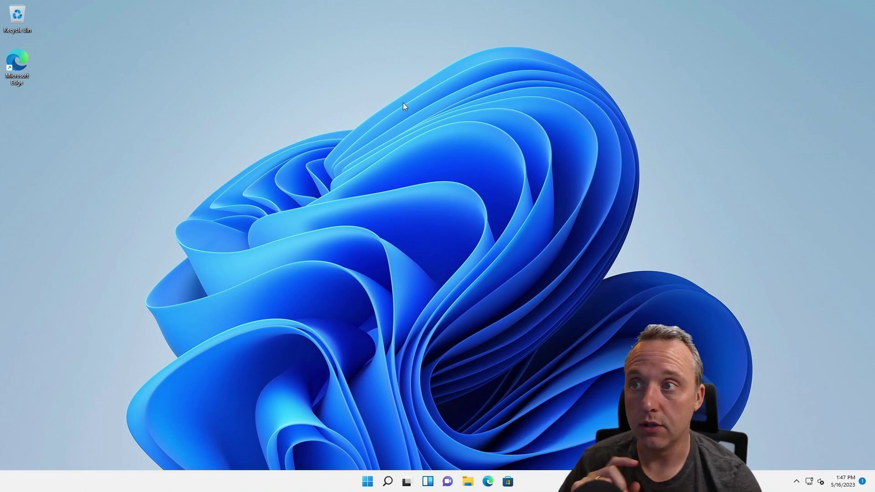
Launch Windows Terminal (Admin) from the Start button's right-click menu, after dismissing Run
right_click(367, 482)
click(334, 429)
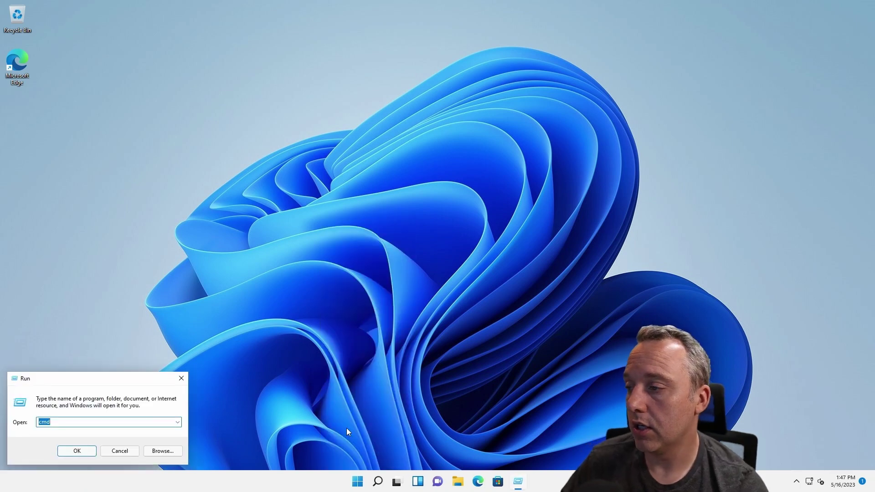
click(178, 378)
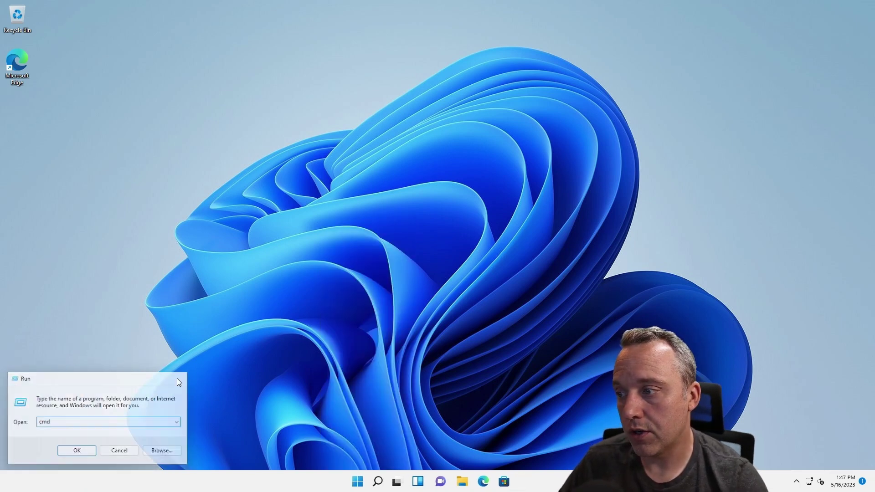
right_click(366, 481)
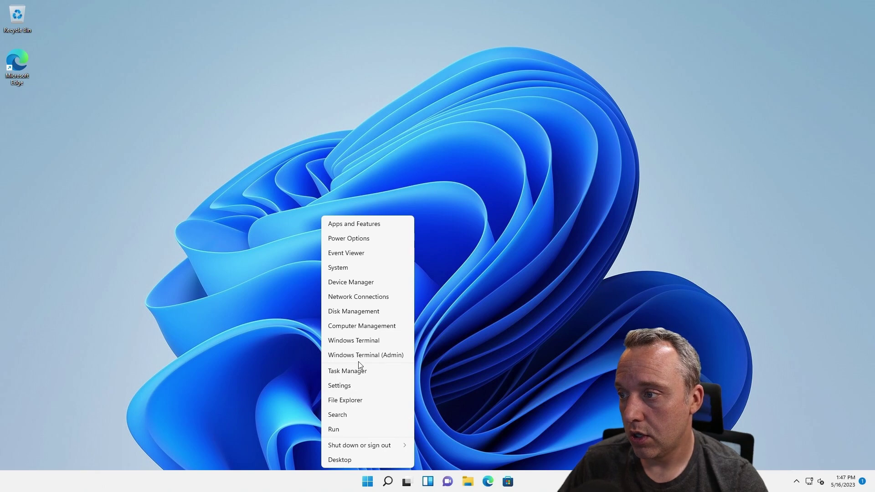
click(359, 359)
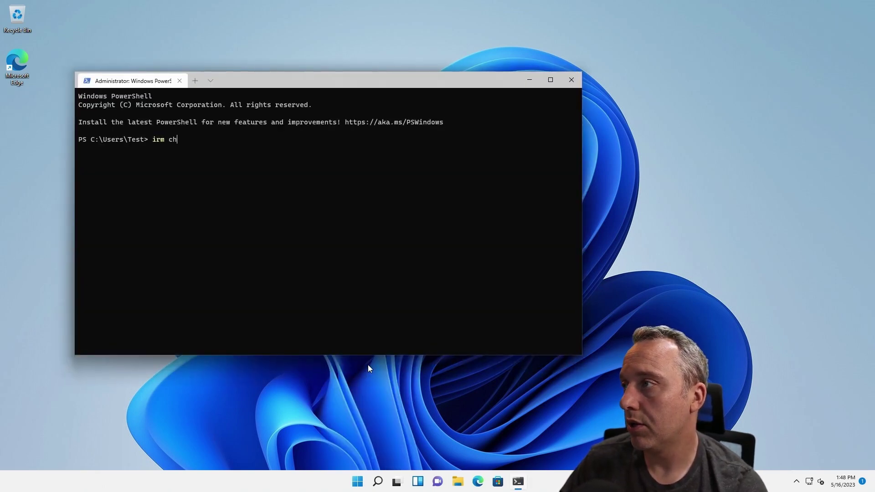
Enter 'irm christitus.com/win | iex' at the administrator PowerShell prompt
text(irm ch)
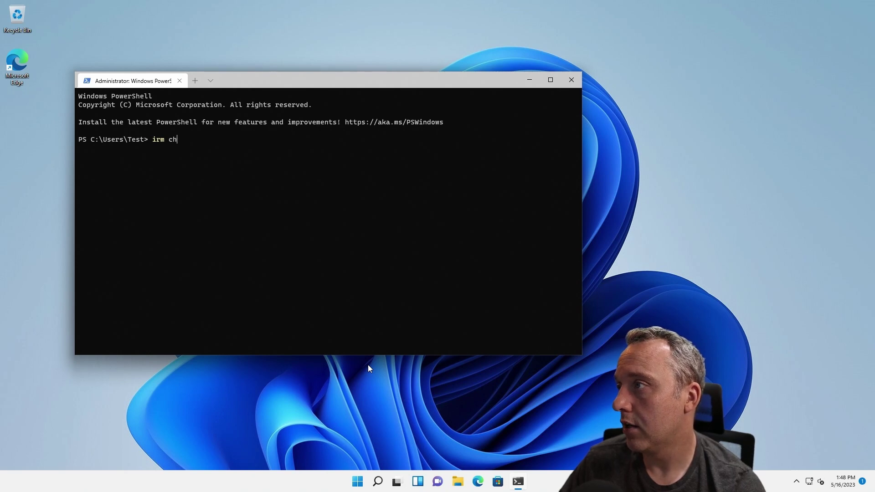
text(ristitus.com)
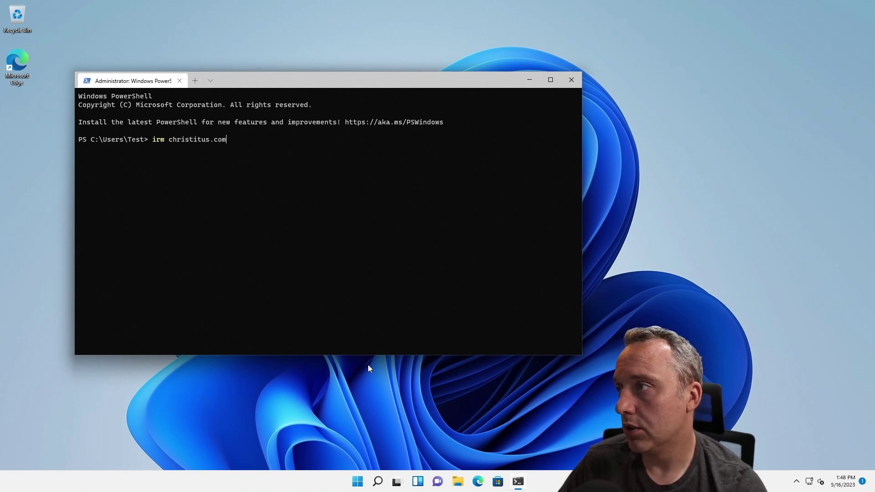
text(/win | iex)
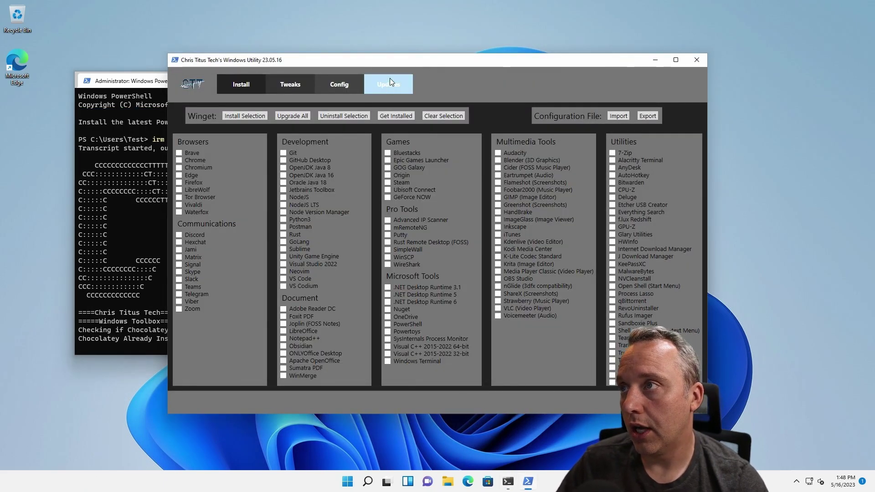
Apply Security (Recommended) Settings on the Updates page, confirm, and close the utility
click(389, 78)
click(432, 121)
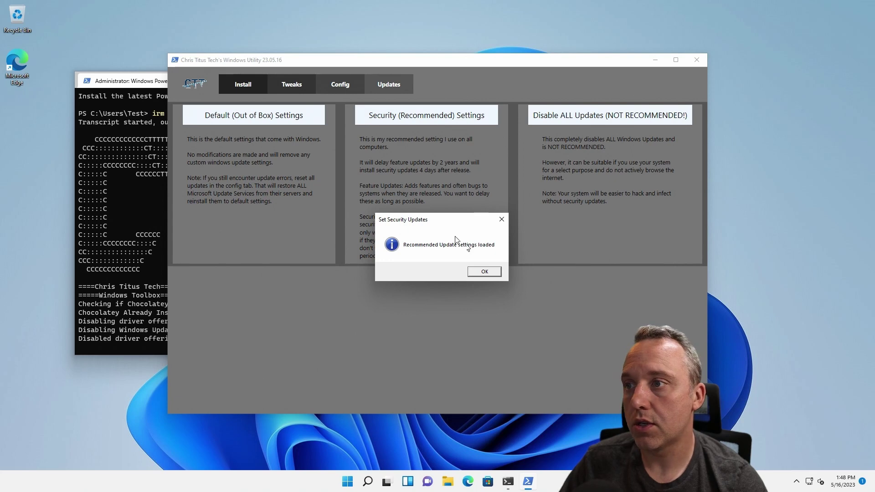
click(496, 273)
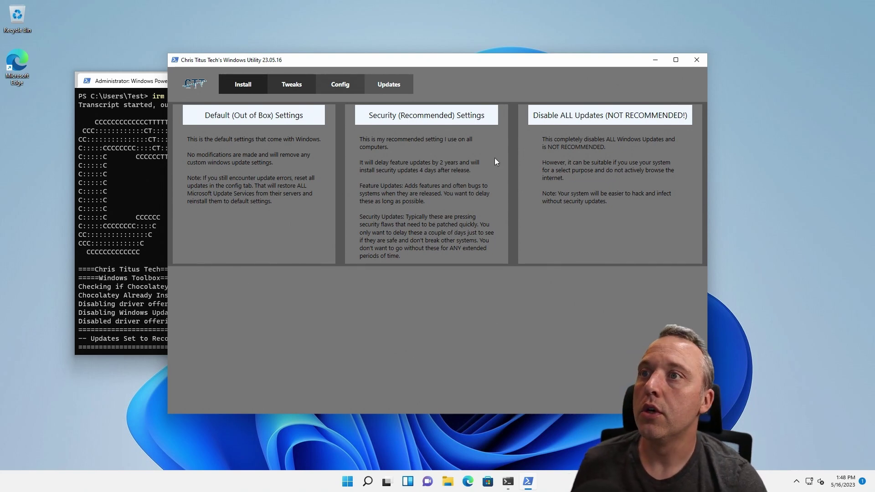
click(700, 60)
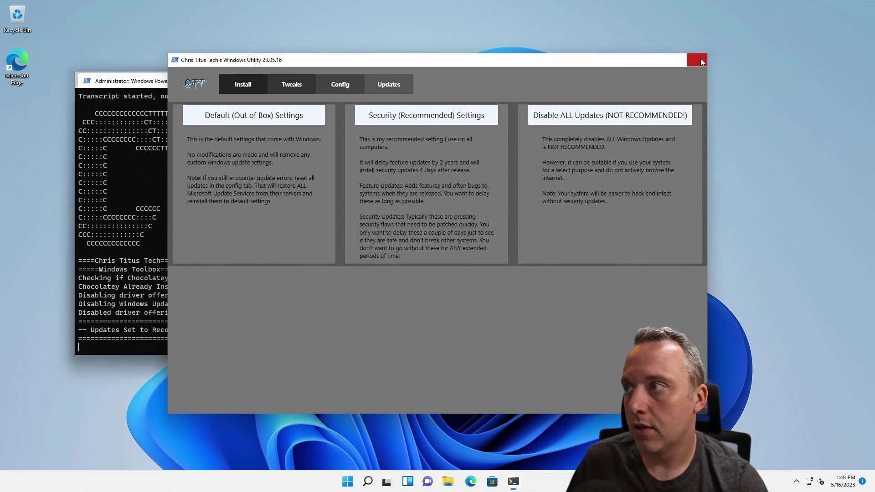
Close the remaining PowerShell terminal window
click(571, 80)
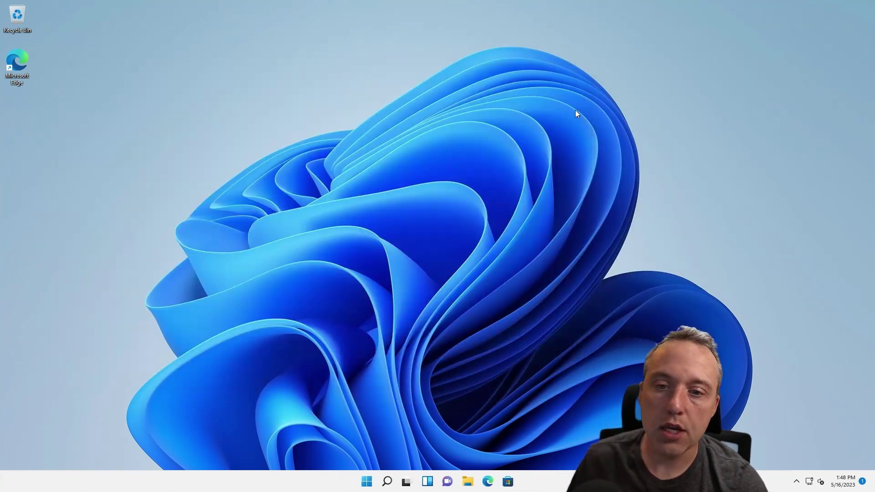